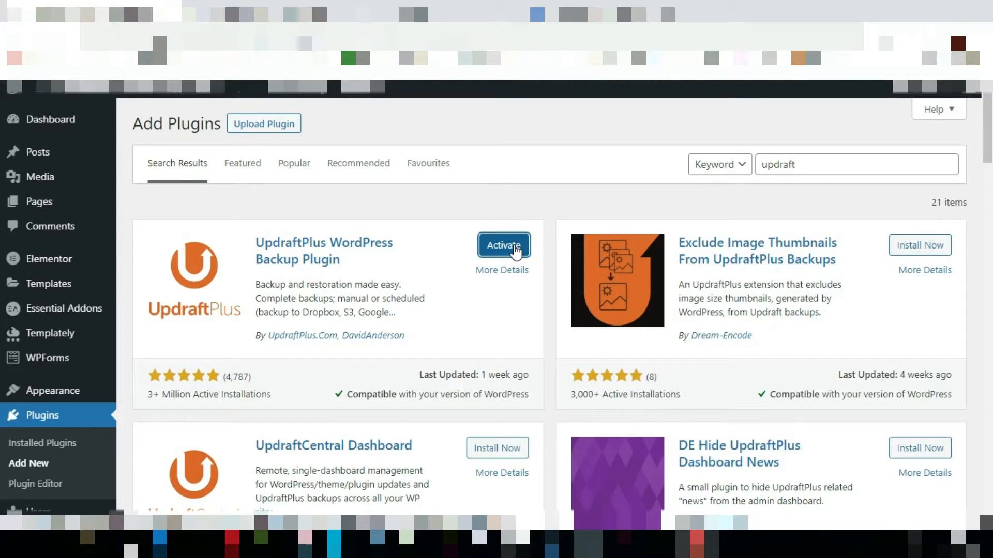
# Activate the UpdraftPlus WordPress Backup Plugin and start a manual backup that includes the database and files
pyautogui.click(515, 247)
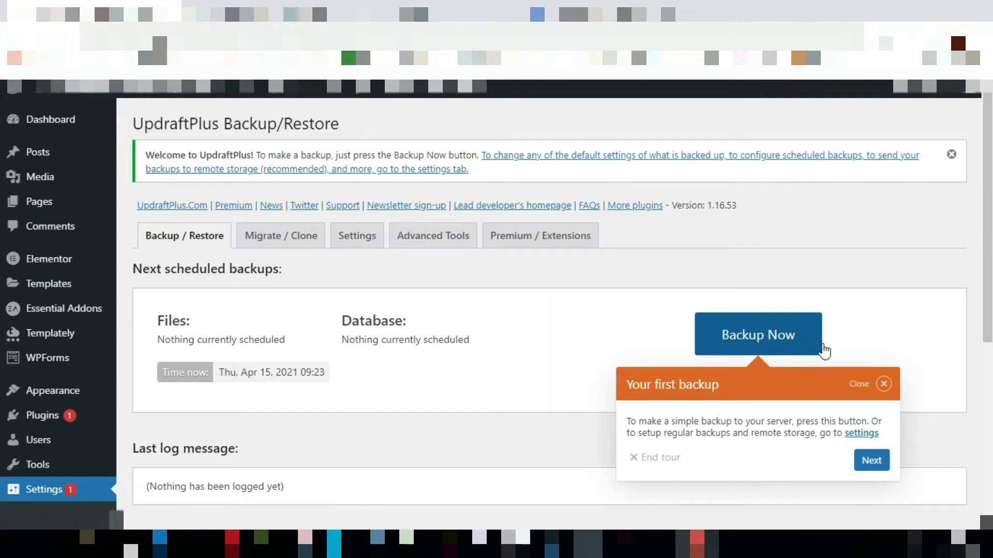
pyautogui.click(764, 335)
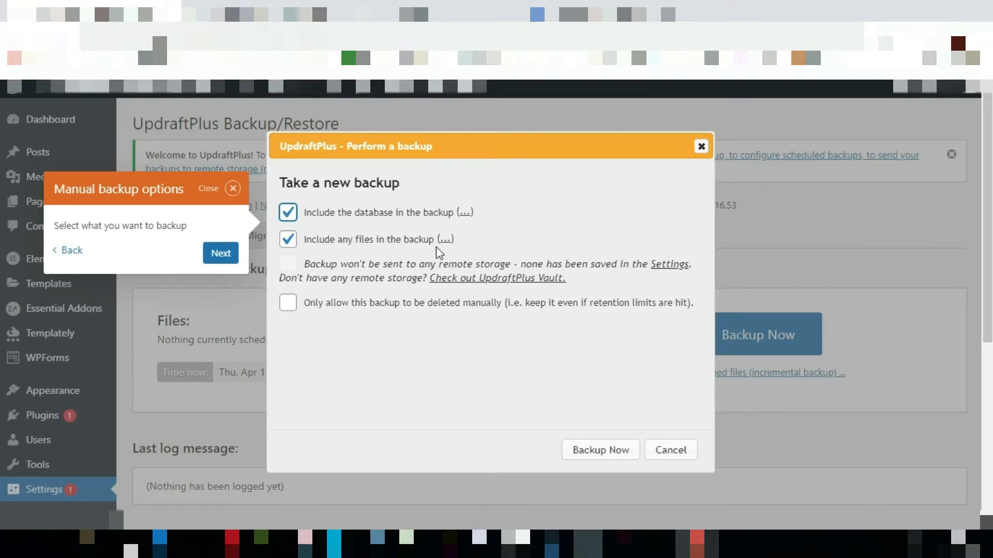
pyautogui.click(612, 440)
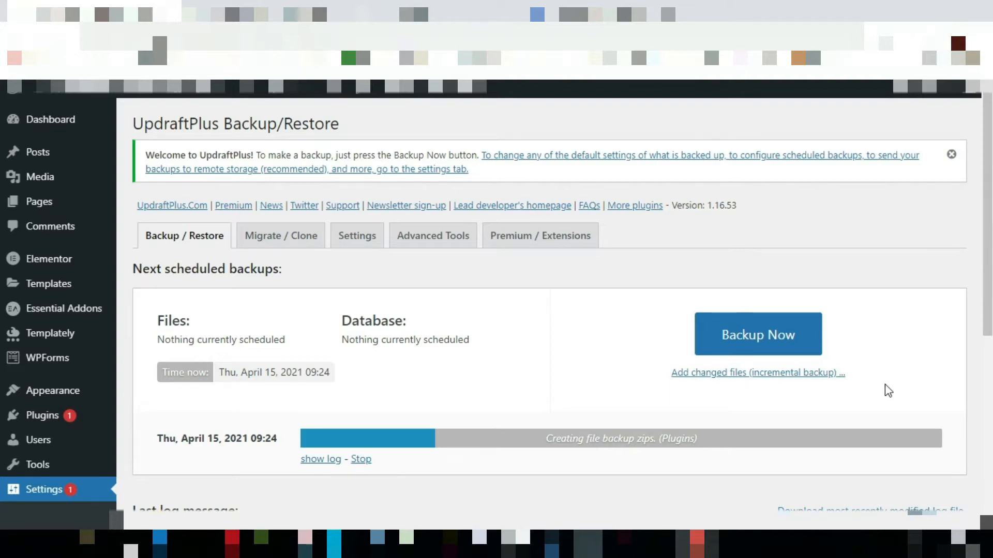
# View the log of the running backup and close it
pyautogui.scroll(-1, 729, 412)
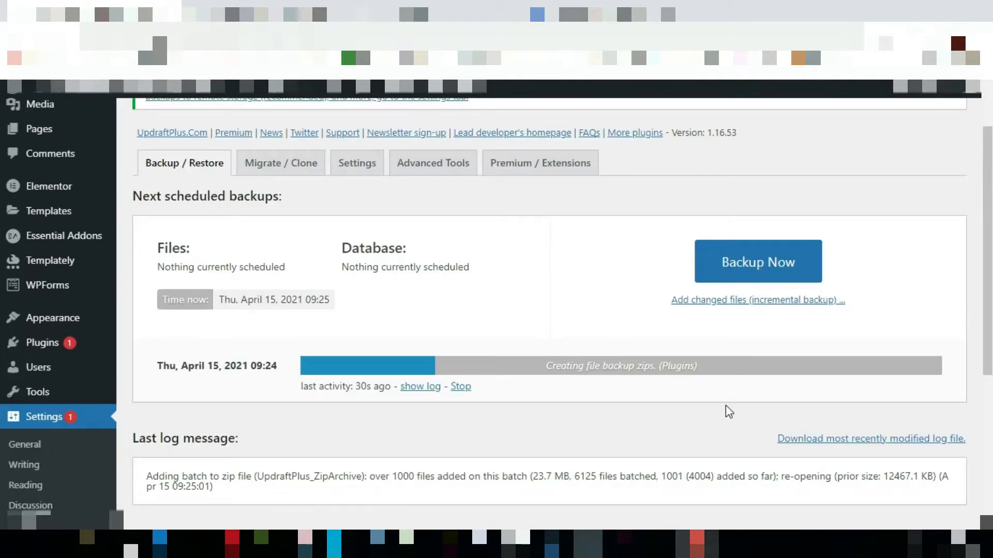
pyautogui.click(428, 396)
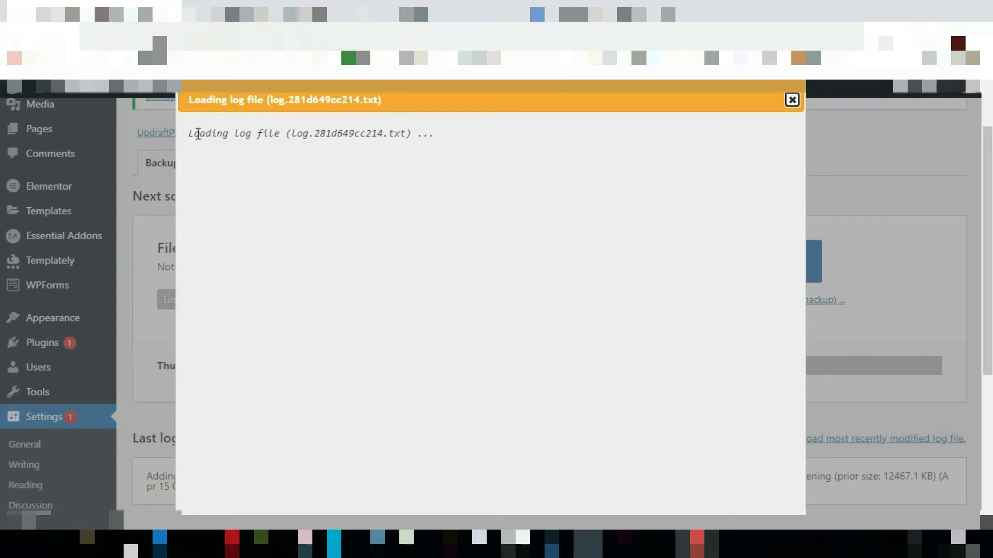
pyautogui.moveTo(190, 135); pyautogui.dragTo(437, 135)
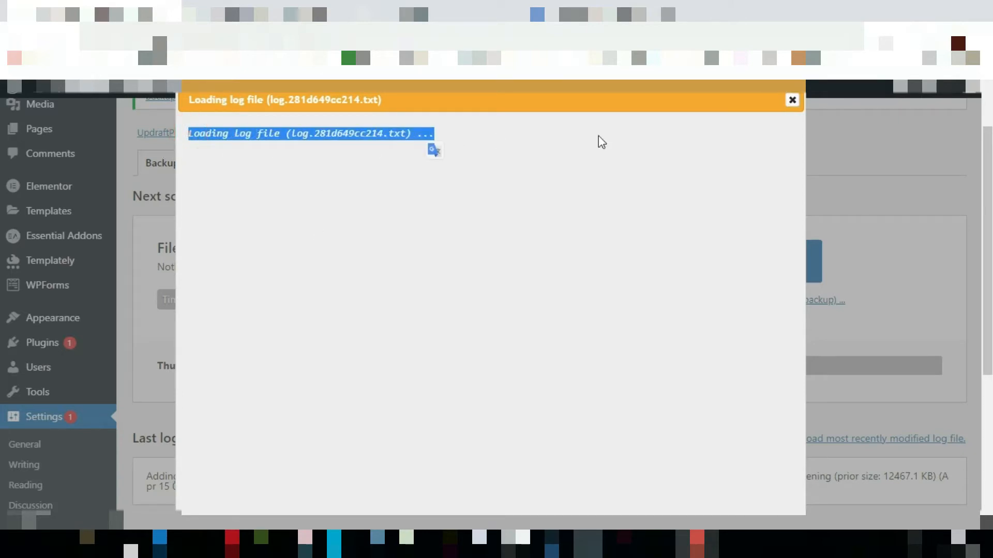
pyautogui.click(792, 100)
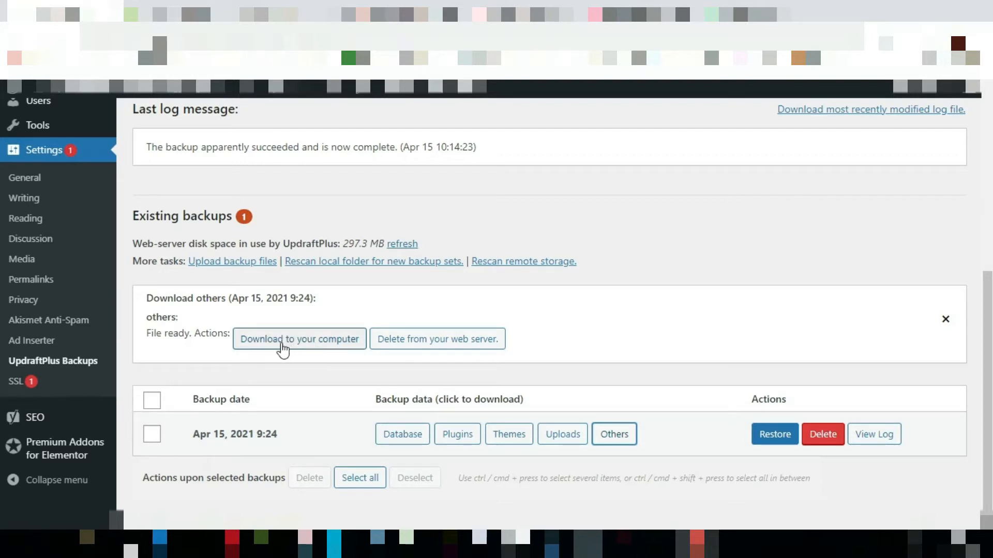
# Start downloading the Others archive of the Apr 15, 2021 9:24 backup and browse for a save location
pyautogui.click(152, 434)
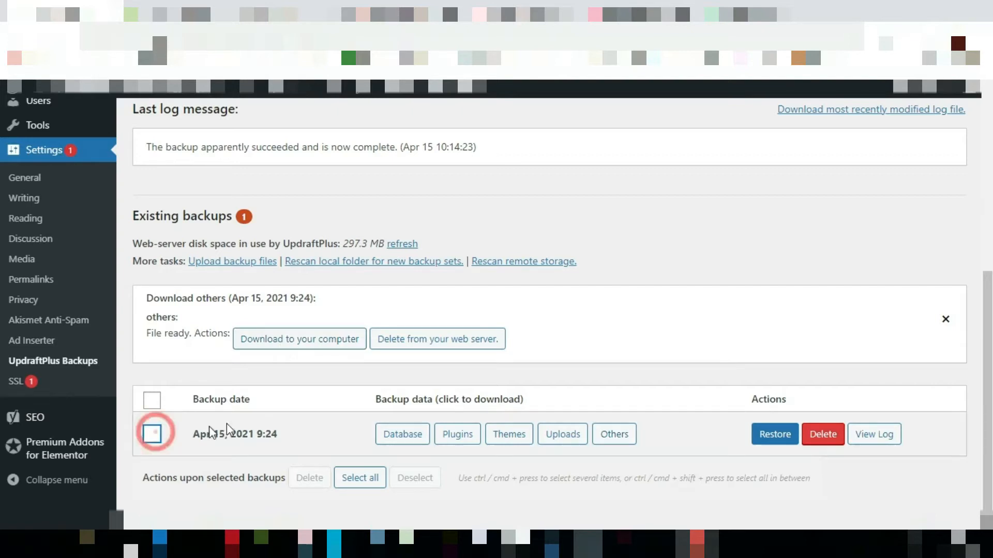
pyautogui.click(320, 343)
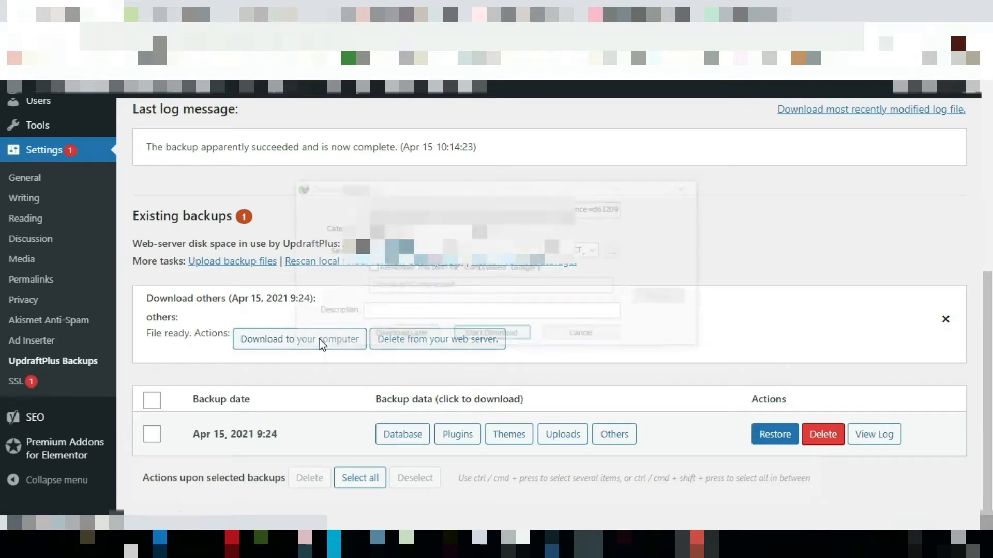
pyautogui.click(597, 251)
pyautogui.click(597, 250)
pyautogui.click(618, 253)
pyautogui.click(618, 252)
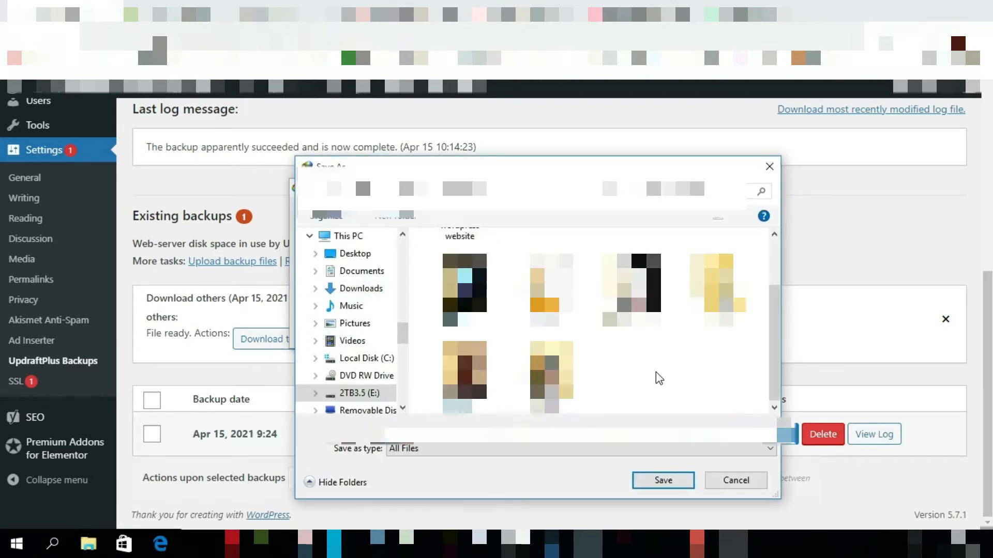
# Create a folder named My Website on drive E: and open it as the save location
pyautogui.rightClick(656, 371)
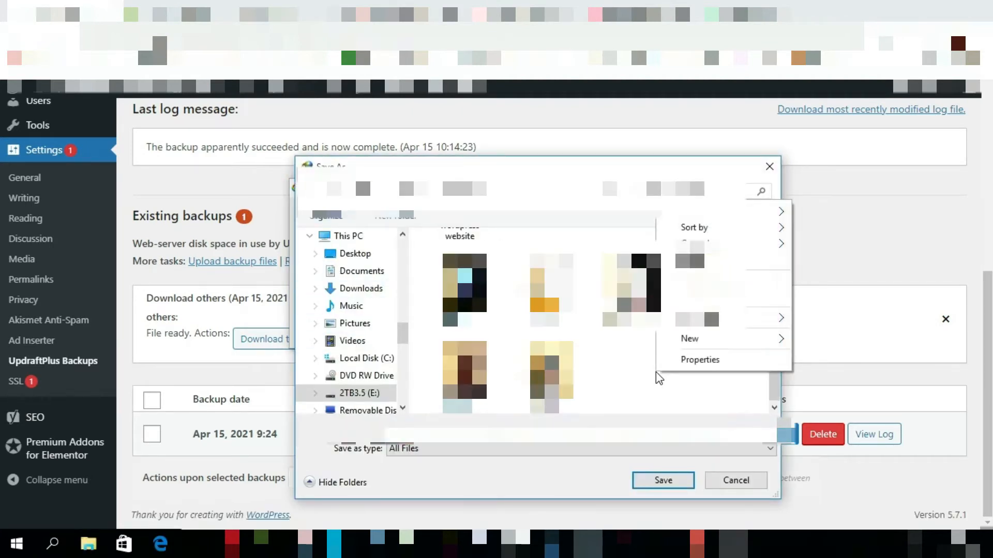
pyautogui.moveTo(734, 344)
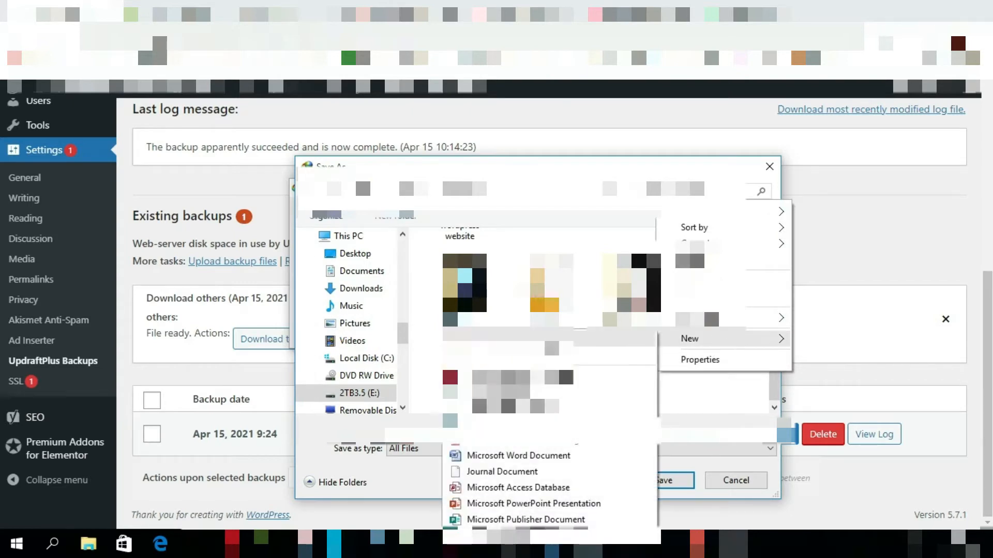
pyautogui.click(522, 348)
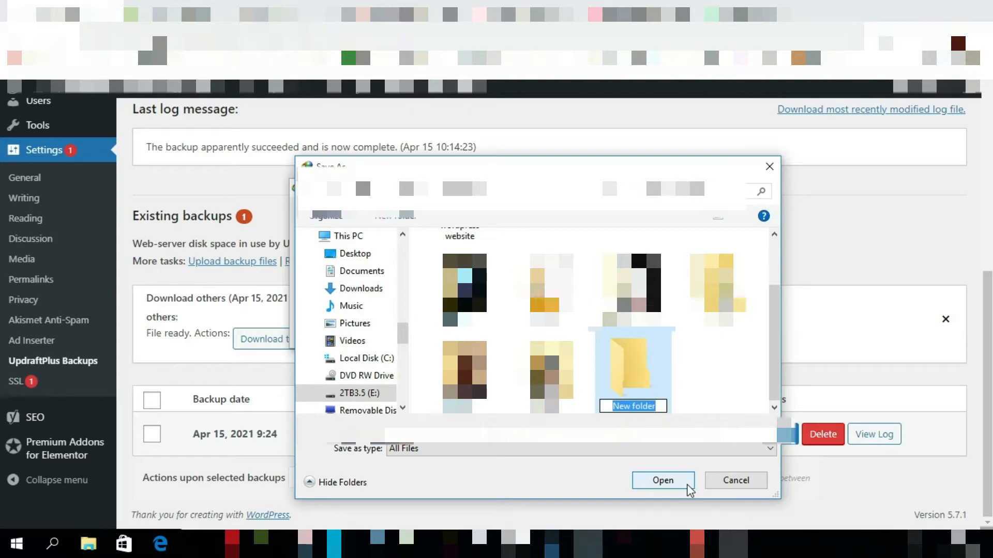
pyautogui.write('My ')
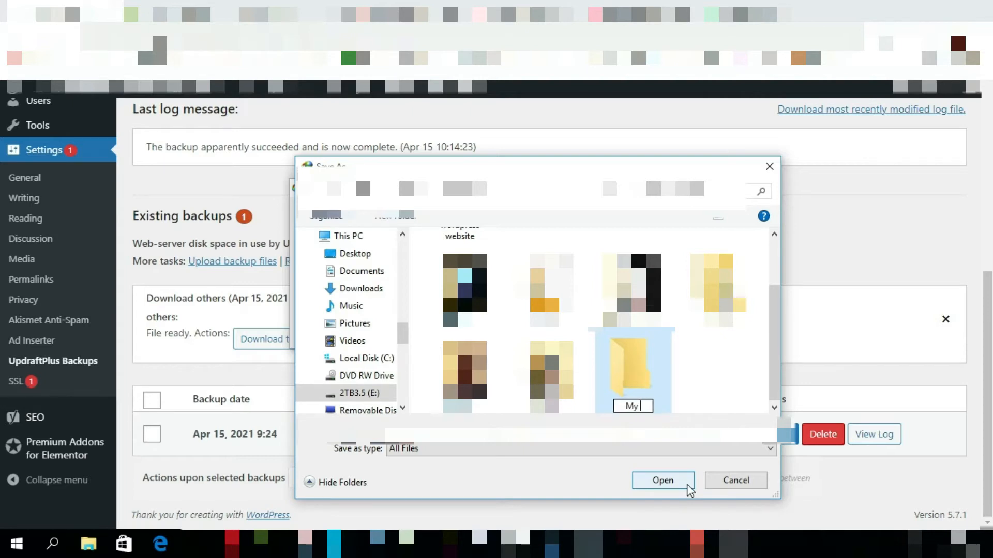
pyautogui.write('Web')
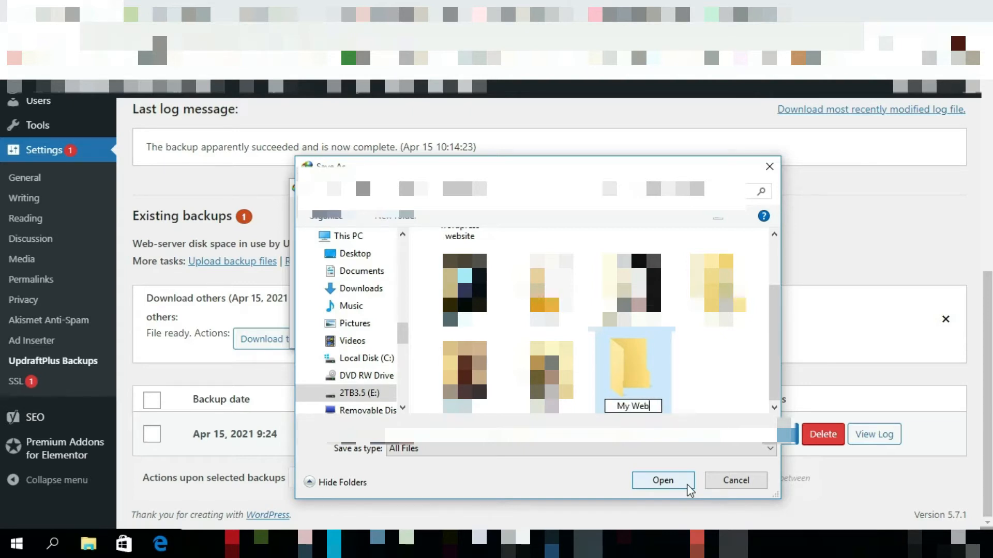
pyautogui.write('site')
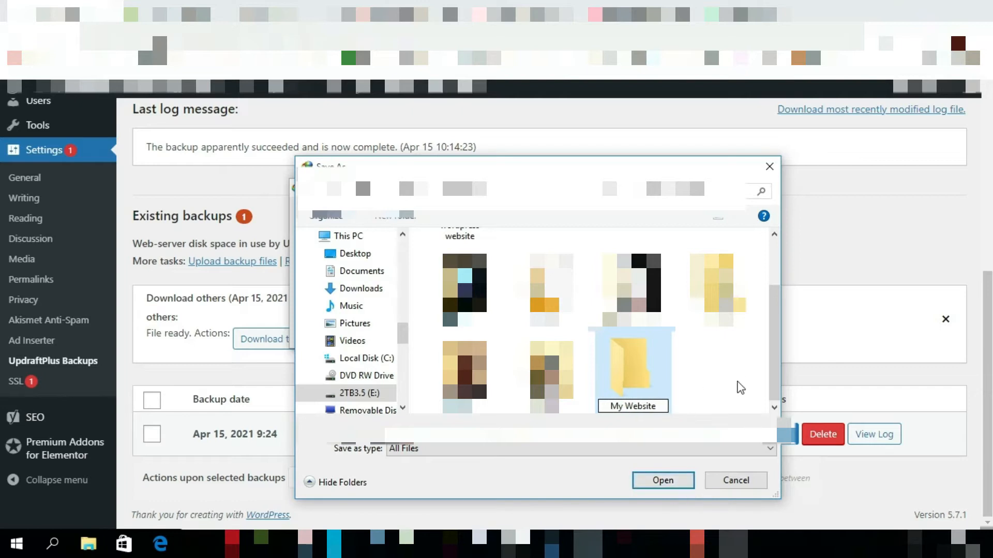
pyautogui.click(717, 385)
pyautogui.doubleClick(628, 373)
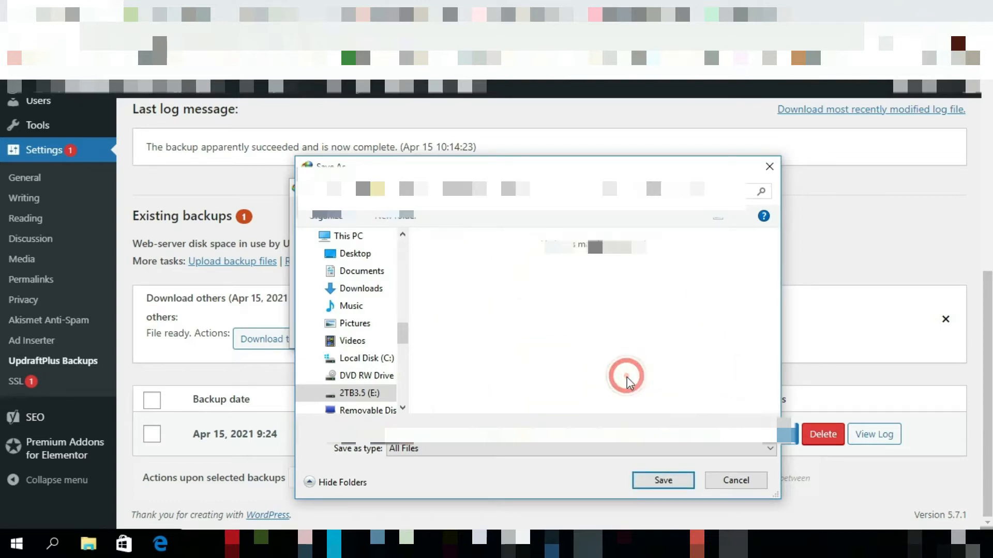
# Download the Others archive into the My Website folder and check the downloaded file in File Explorer
pyautogui.click(664, 480)
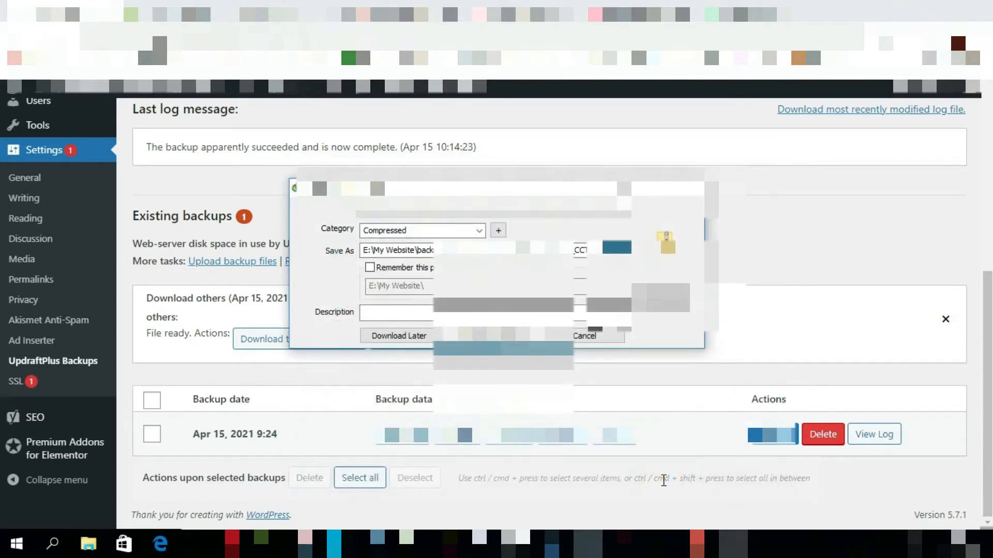
pyautogui.click(509, 336)
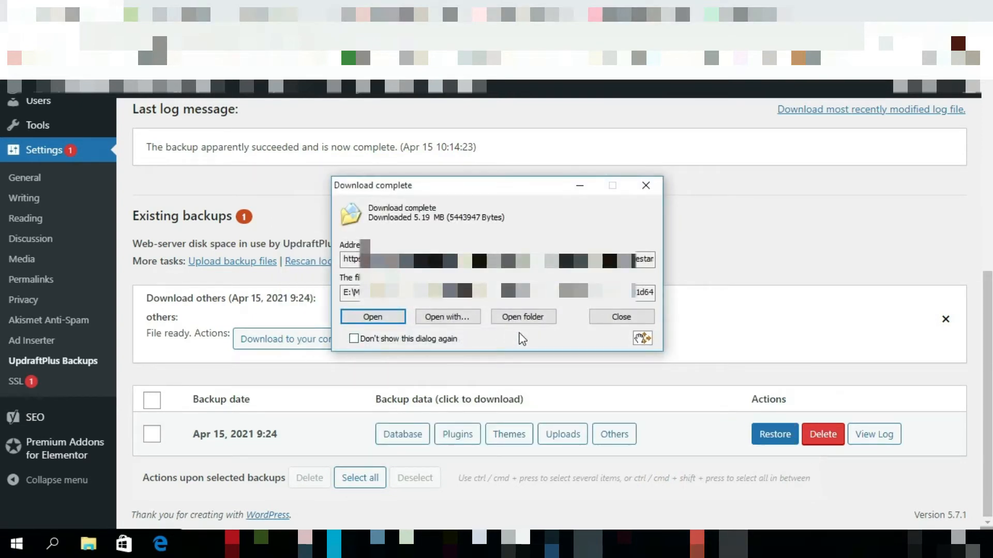
pyautogui.click(525, 323)
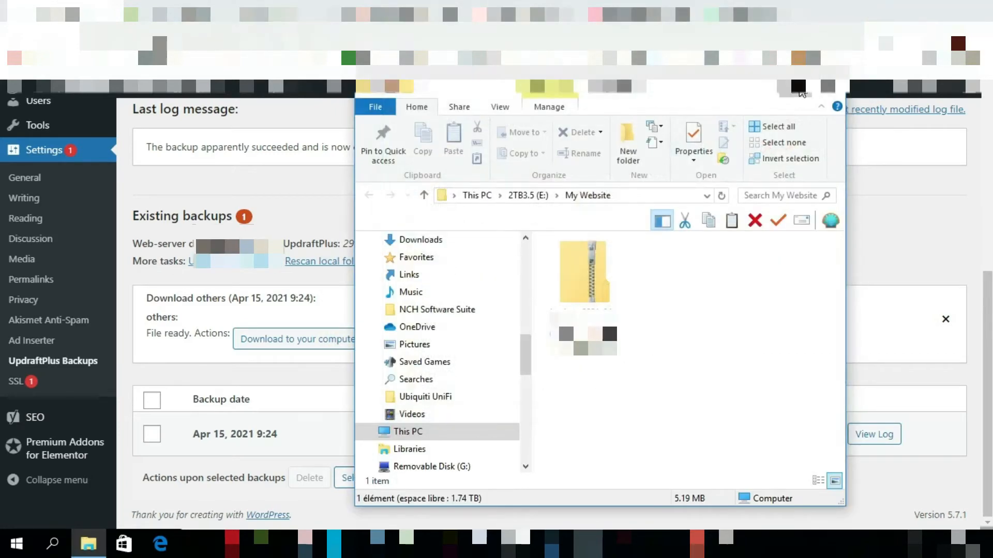
pyautogui.click(801, 93)
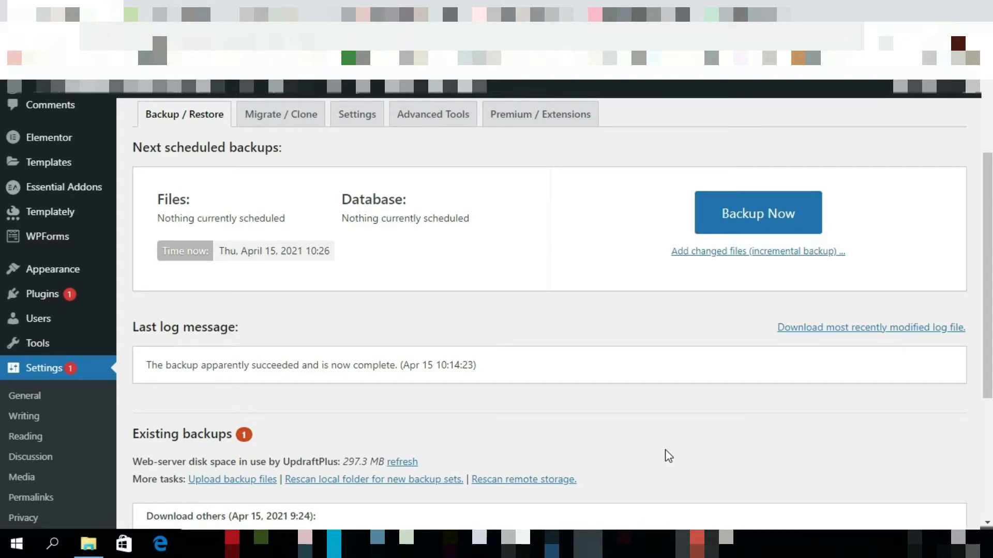
# Set both the files and the database backup schedules to Weekly in the UpdraftPlus settings
pyautogui.click(366, 118)
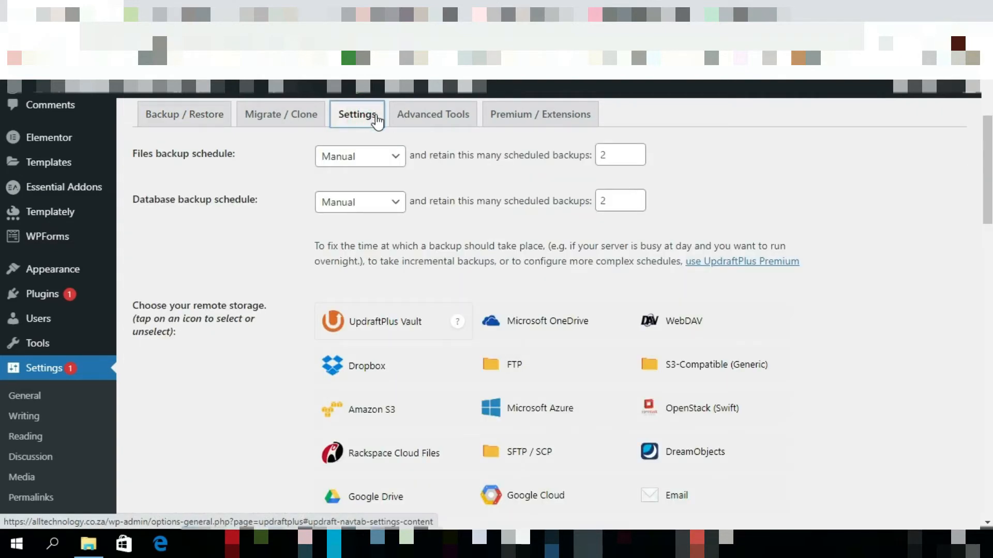
pyautogui.click(346, 157)
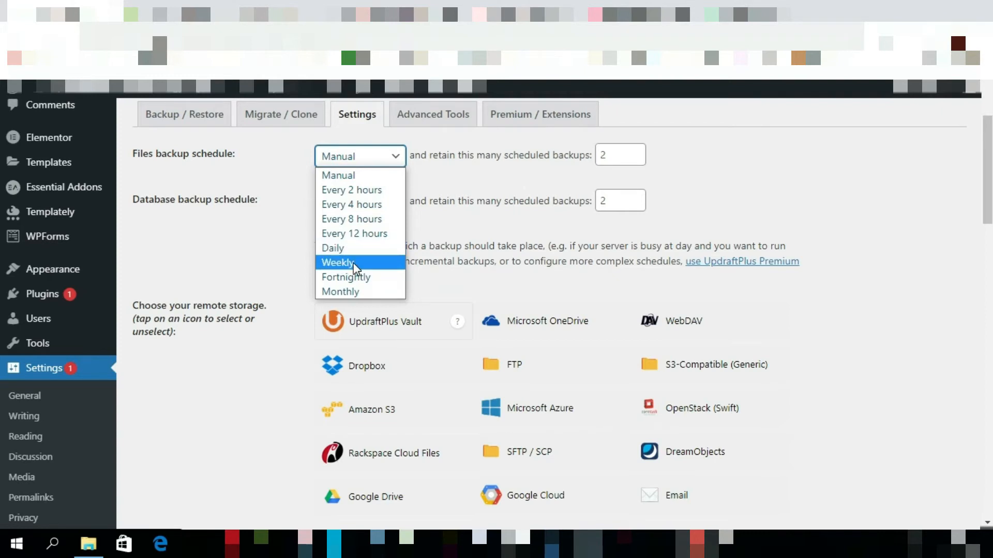
pyautogui.click(337, 263)
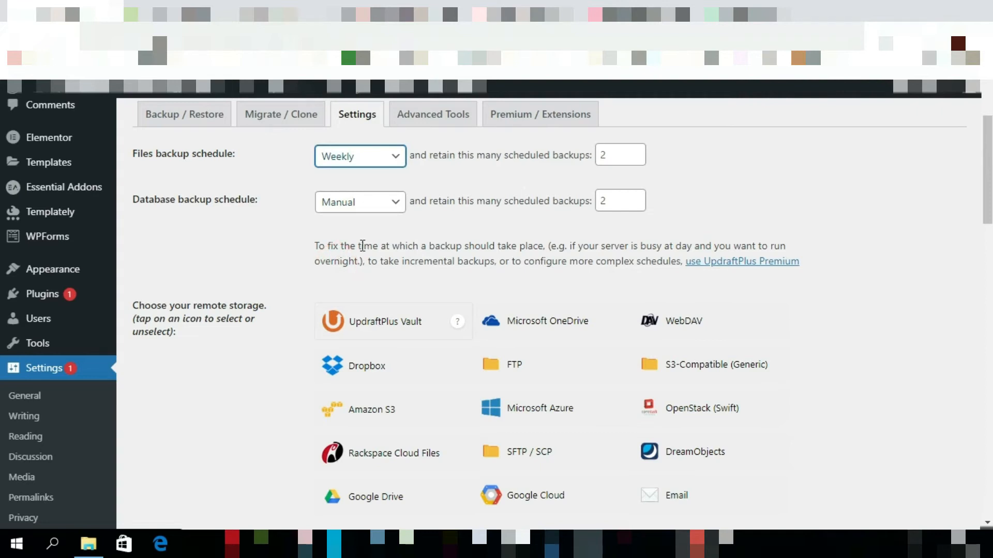
pyautogui.click(350, 206)
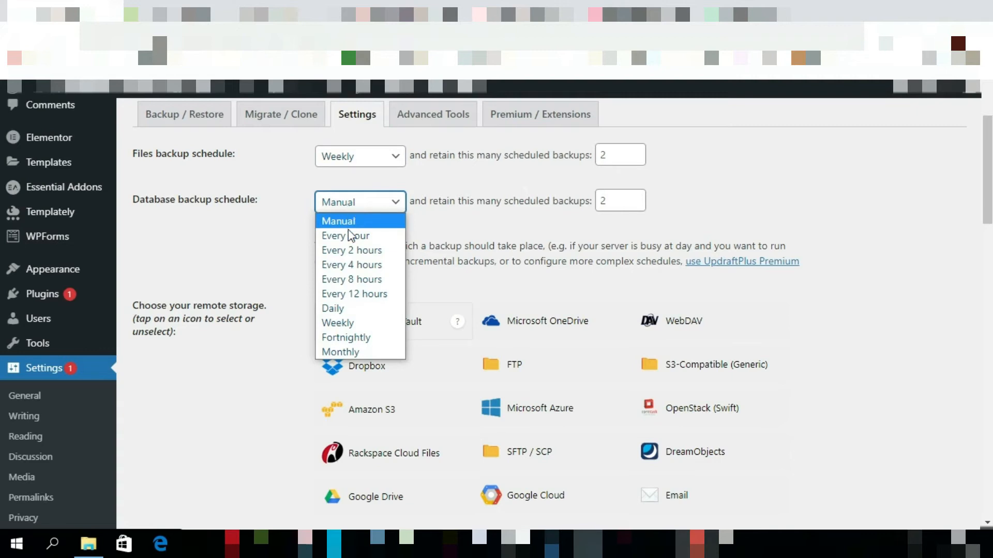
pyautogui.click(343, 322)
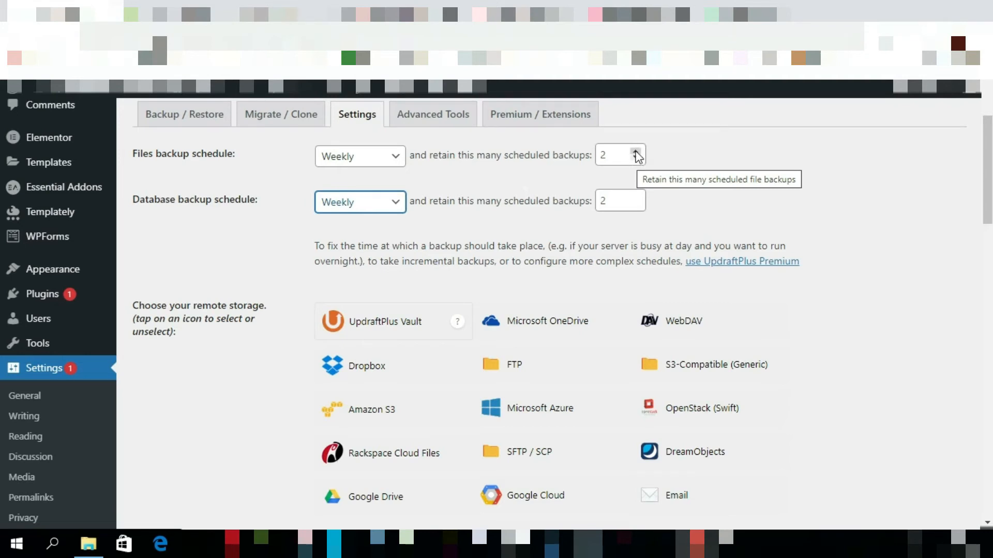
# Set the number of retained scheduled backups to 4 for both files and database
pyautogui.click(635, 151)
pyautogui.click(636, 151)
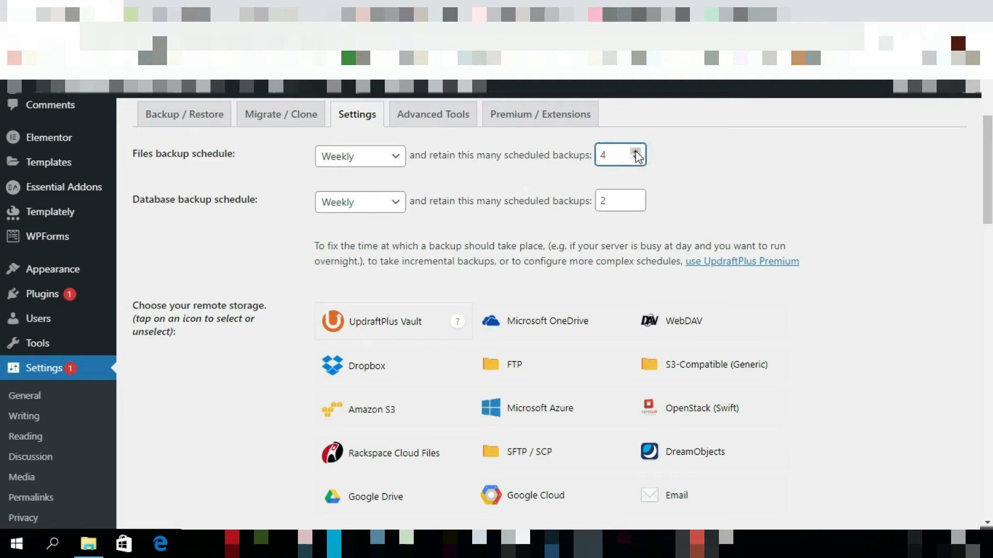
pyautogui.click(635, 198)
pyautogui.click(635, 198)
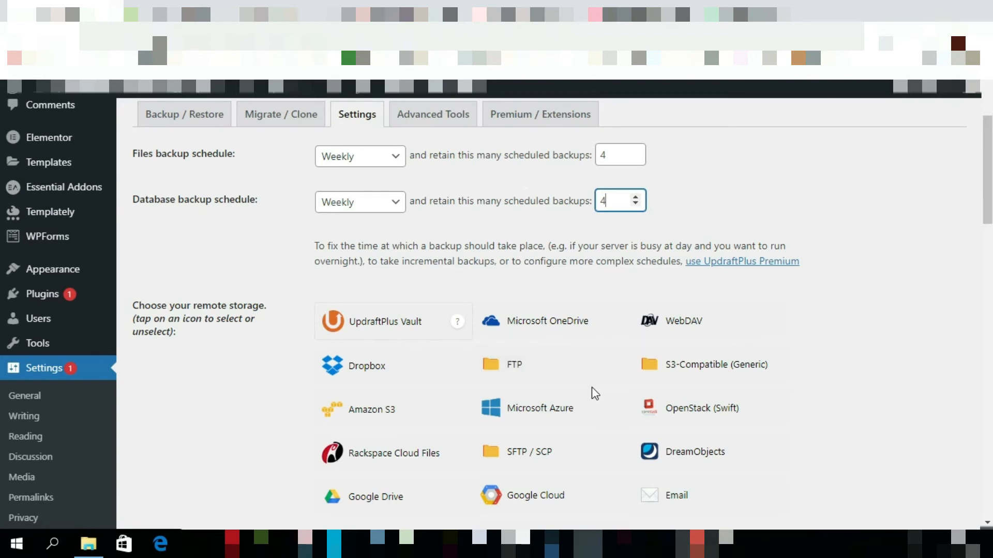
# Choose Google Drive as the remote storage for backups and save the changed settings
pyautogui.scroll(-1, 545, 391)
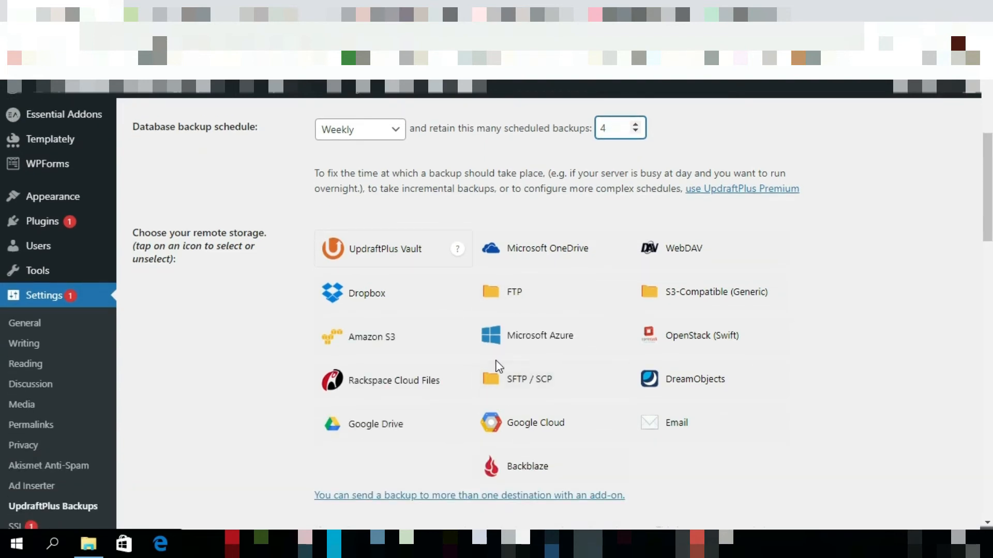
pyautogui.click(389, 432)
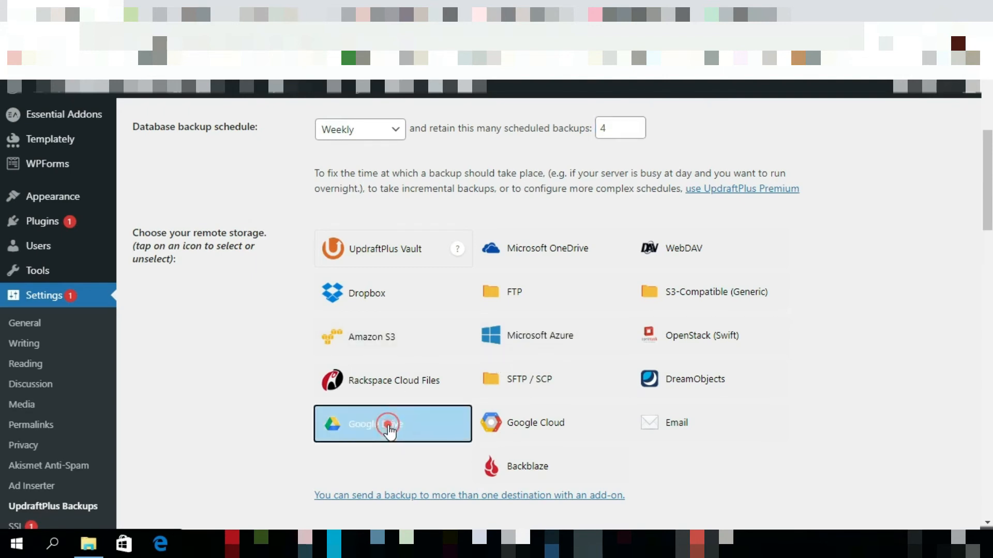
pyautogui.scroll(-10, 496, 288)
pyautogui.scroll(1, 496, 288)
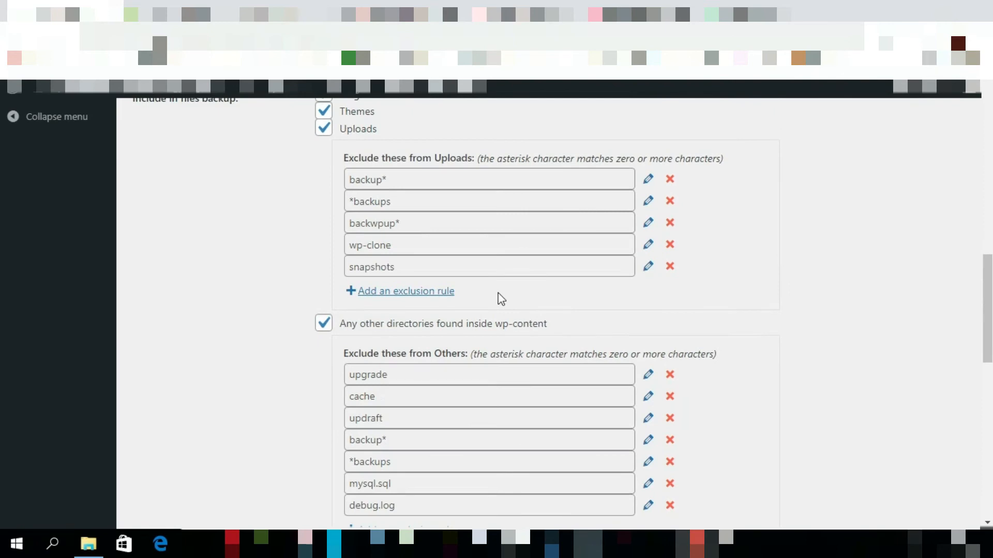
pyautogui.scroll(-4, 501, 299)
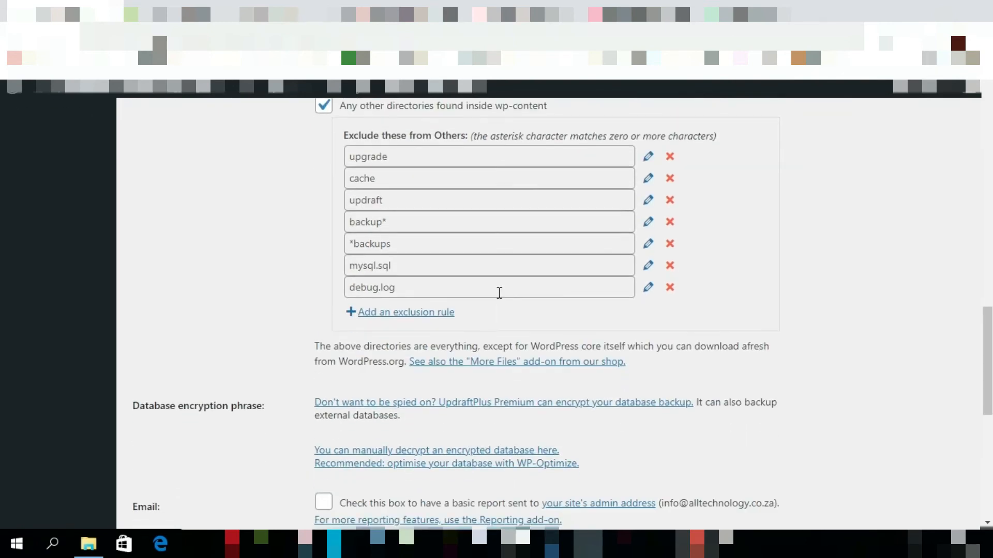
pyautogui.scroll(-5, 499, 293)
pyautogui.scroll(-2, 499, 293)
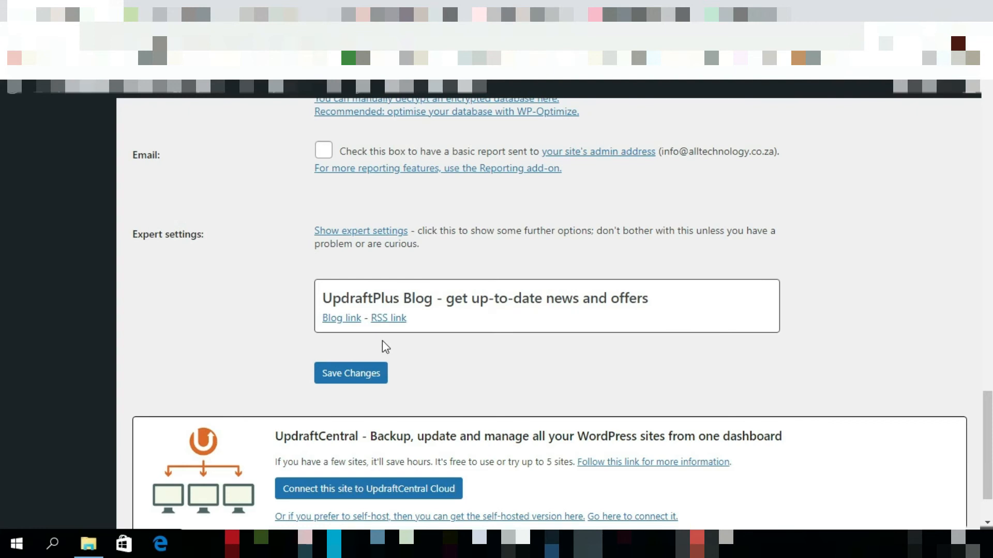
pyautogui.click(359, 384)
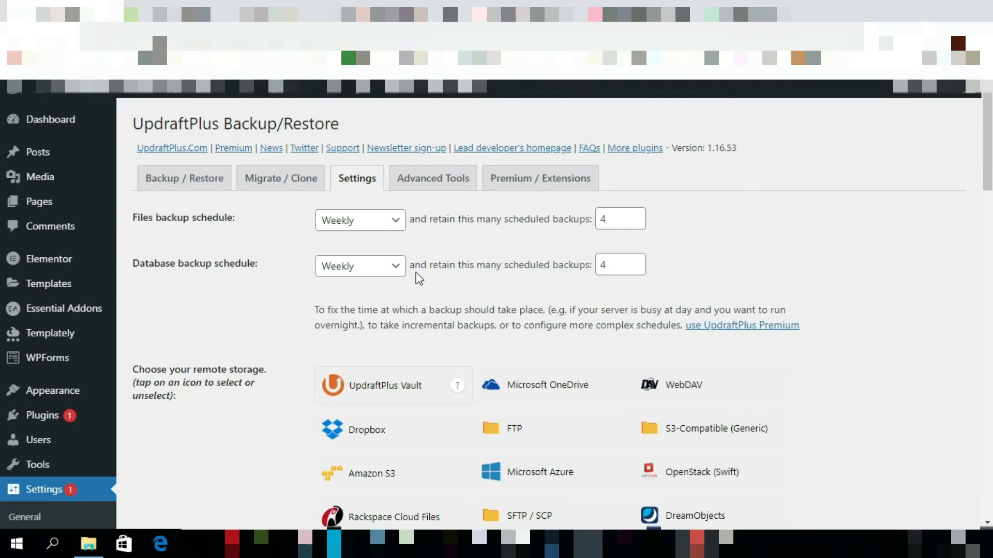
# Review the saved backup schedules and the selected Google Drive remote storage
pyautogui.scroll(-5, 420, 320)
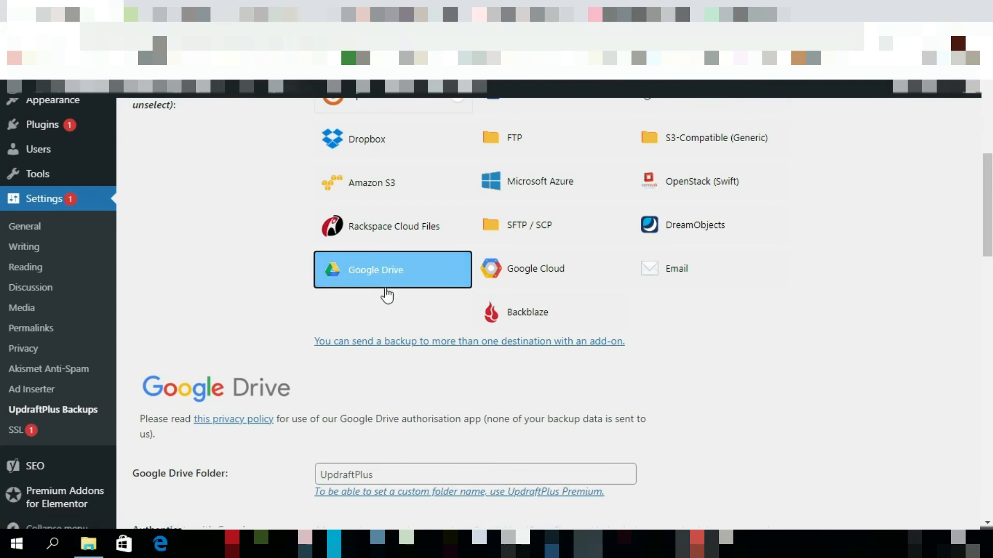
pyautogui.scroll(4, 386, 295)
pyautogui.scroll(1, 386, 293)
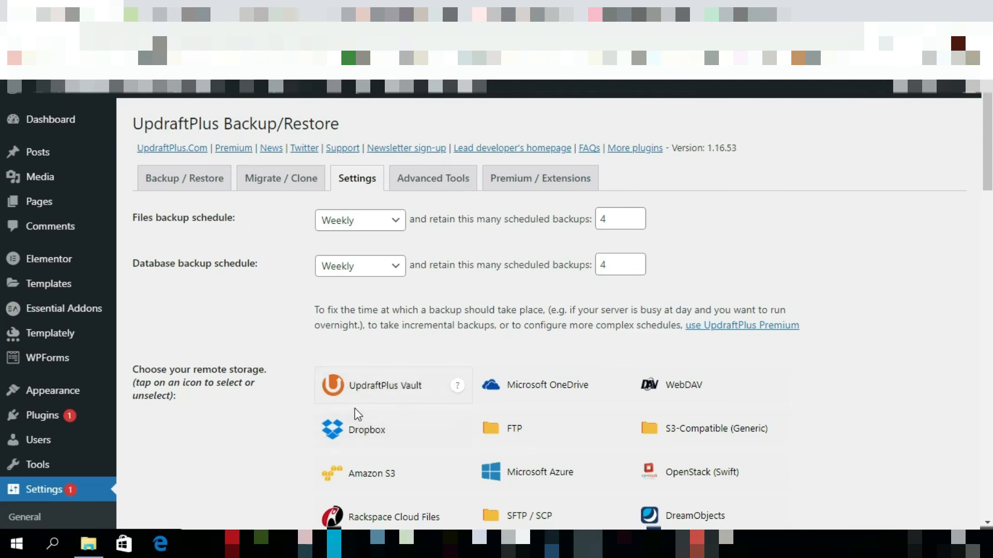
pyautogui.scroll(-3, 362, 414)
pyautogui.click(402, 414)
pyautogui.scroll(-2, 455, 398)
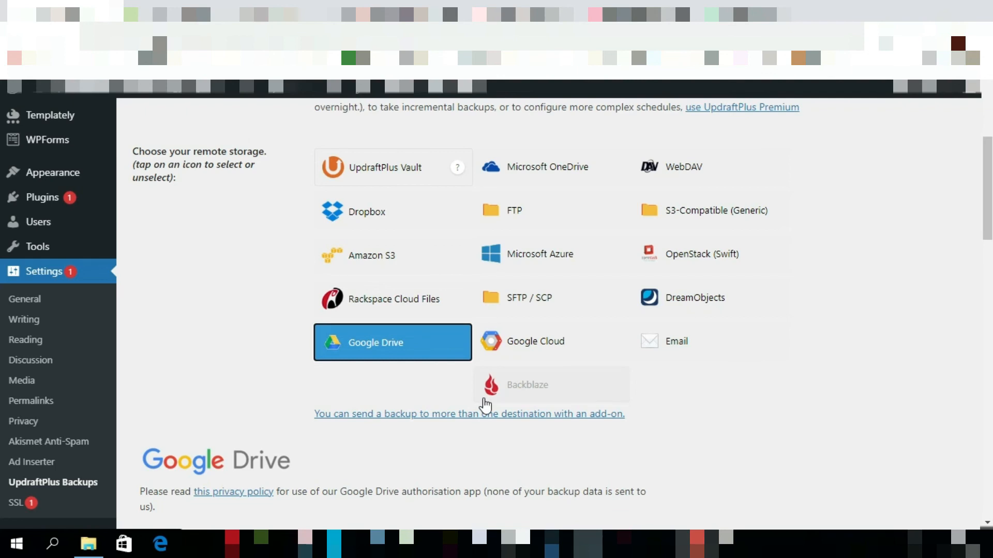
pyautogui.scroll(4, 701, 394)
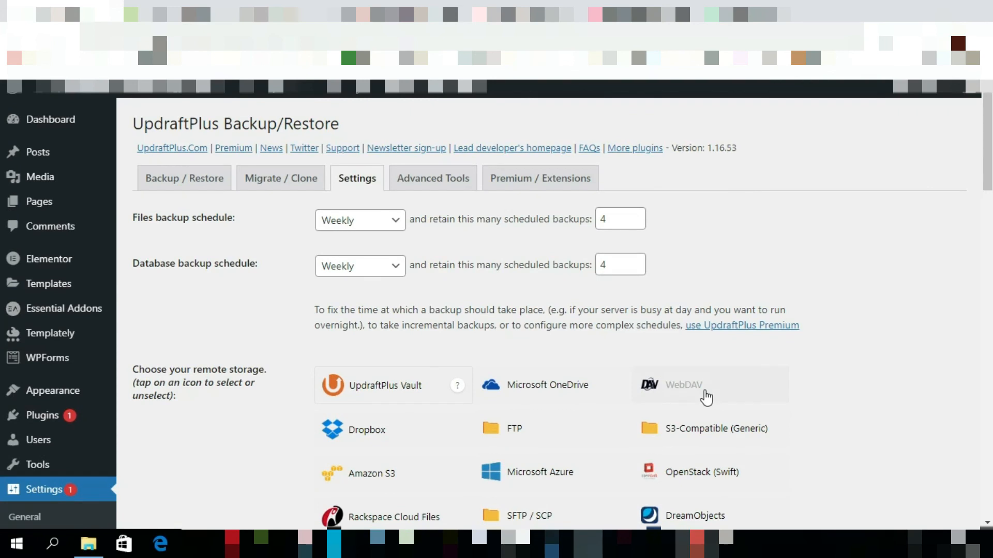